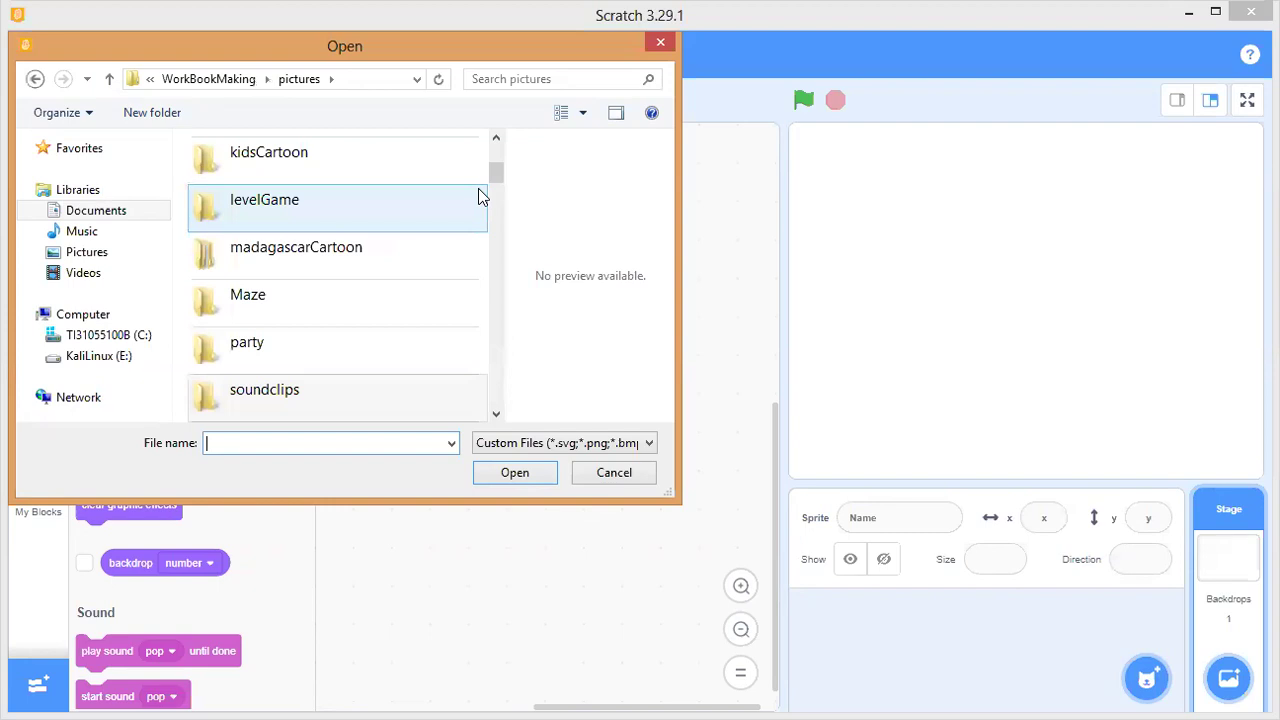
# Step: Browse the pictures folder and open its madagascarCartoon subfolder
pyautogui.scroll(3, 295, 275)
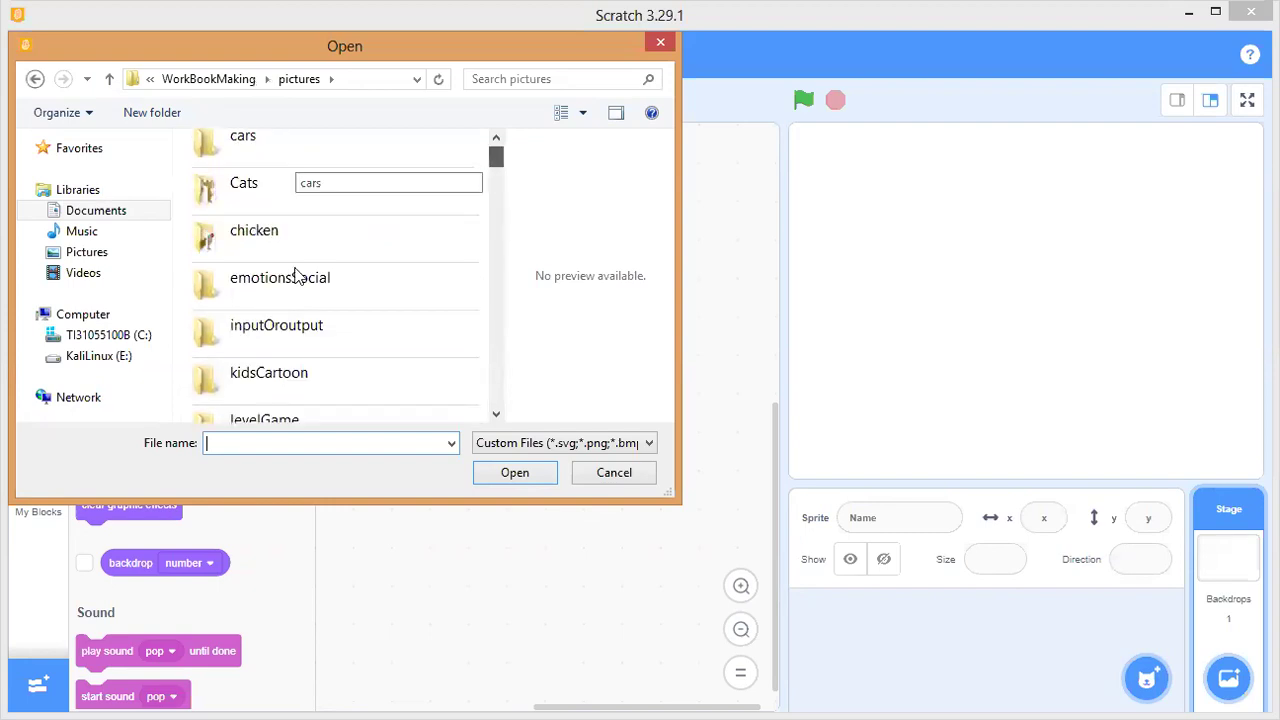
pyautogui.click(295, 275)
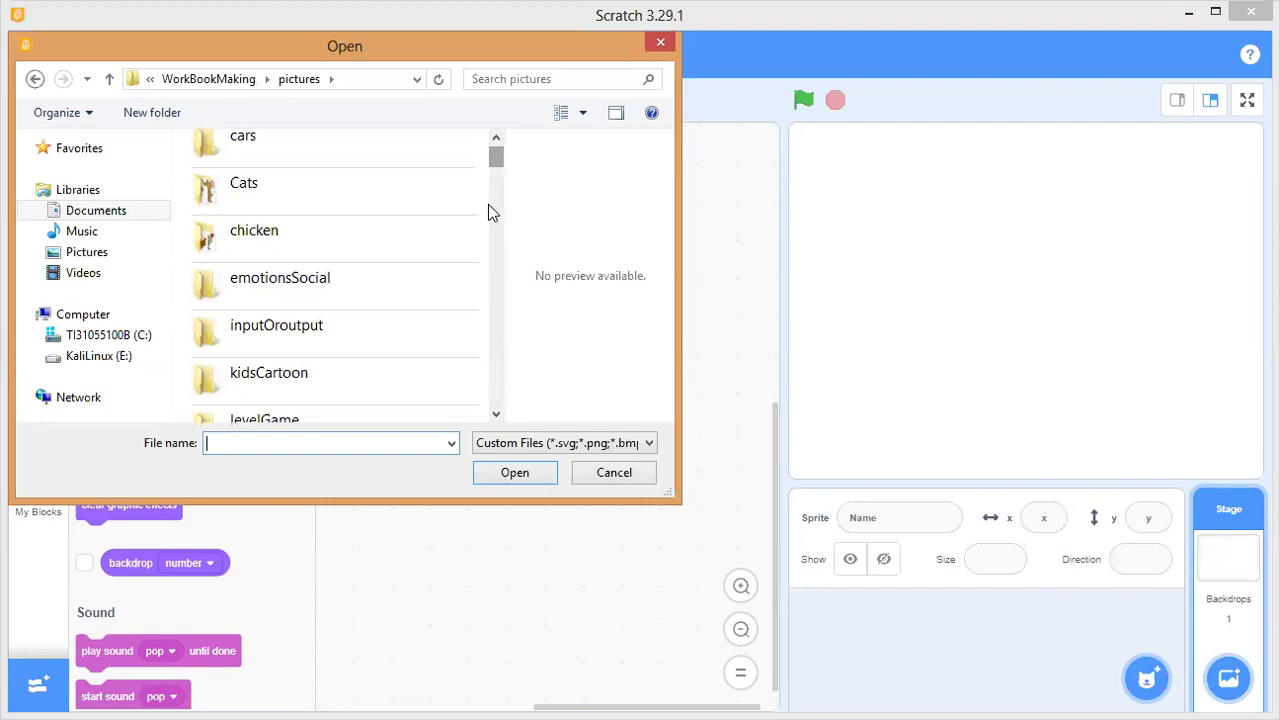
pyautogui.scroll(-5, 482, 143)
pyautogui.scroll(5, 482, 155)
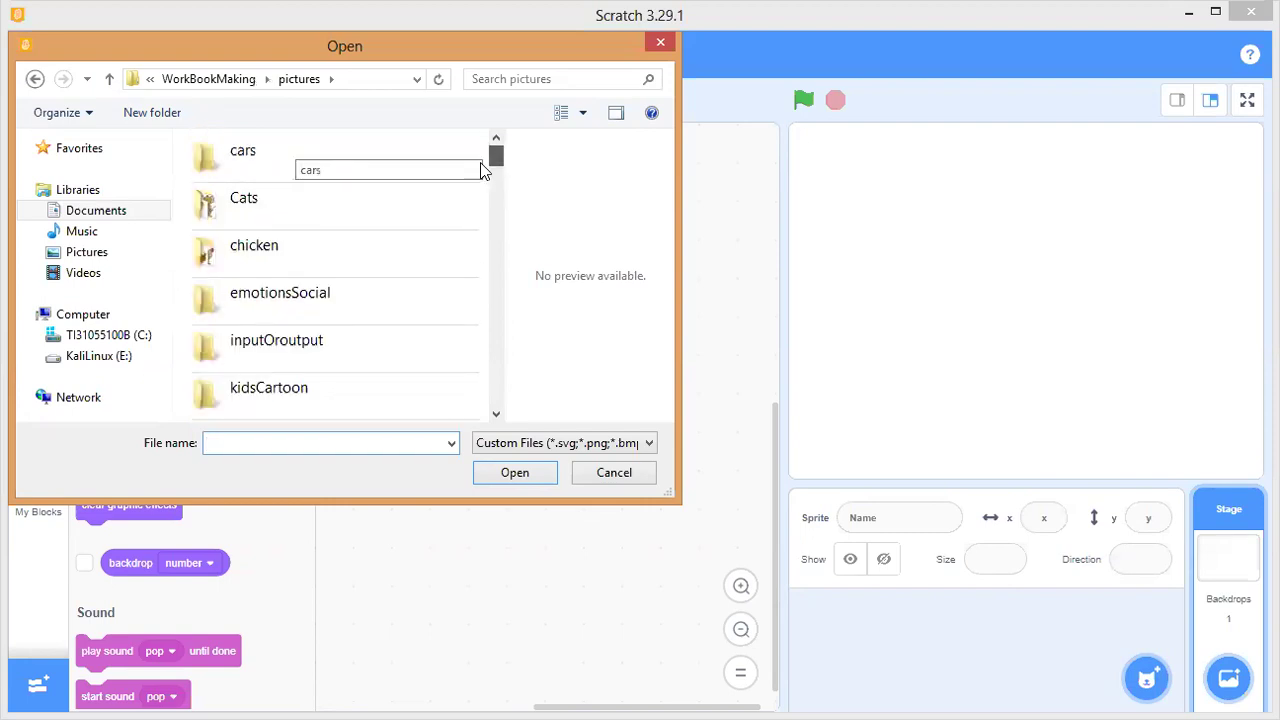
pyautogui.scroll(-1, 482, 170)
pyautogui.scroll(-5, 483, 151)
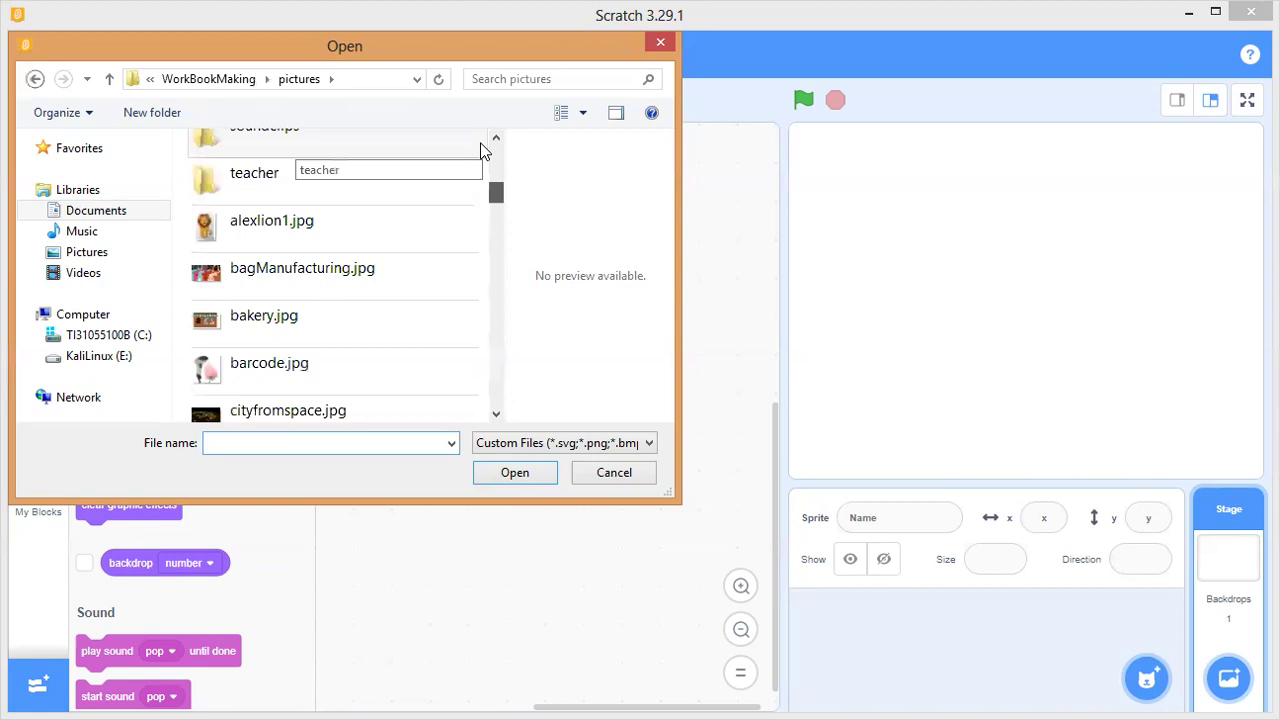
pyautogui.scroll(5, 251, 289)
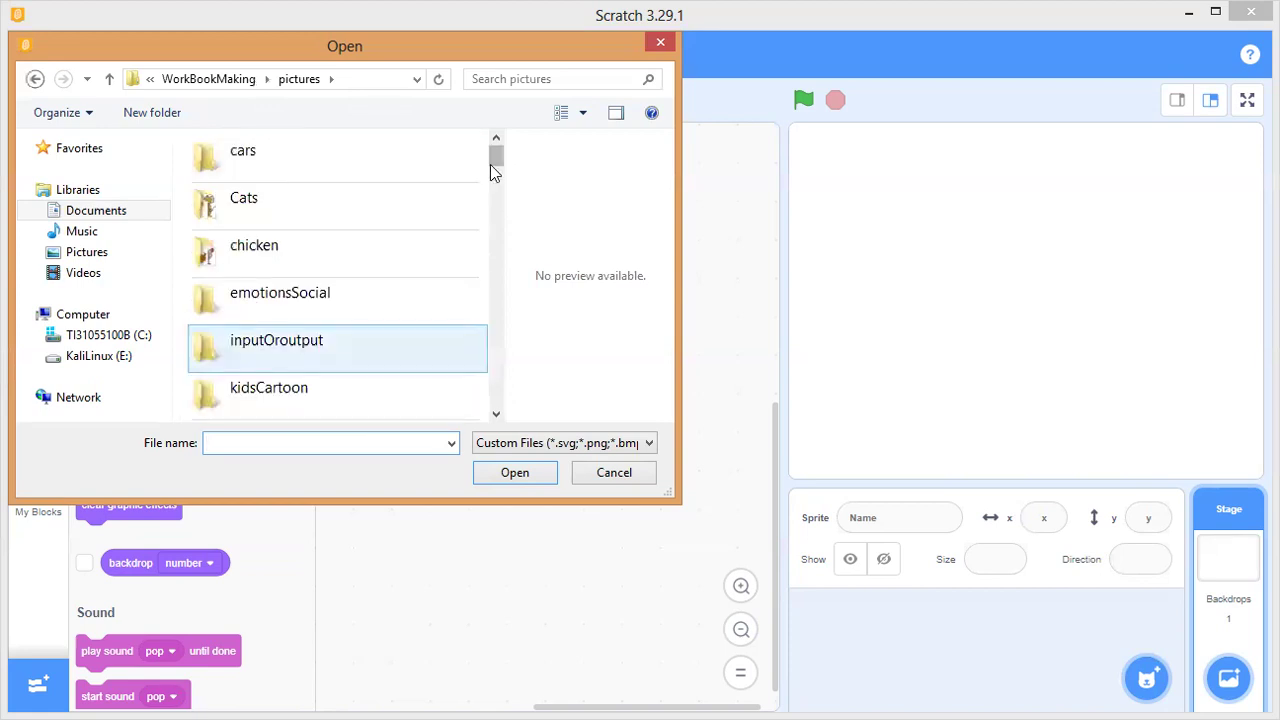
pyautogui.scroll(-2, 217, 237)
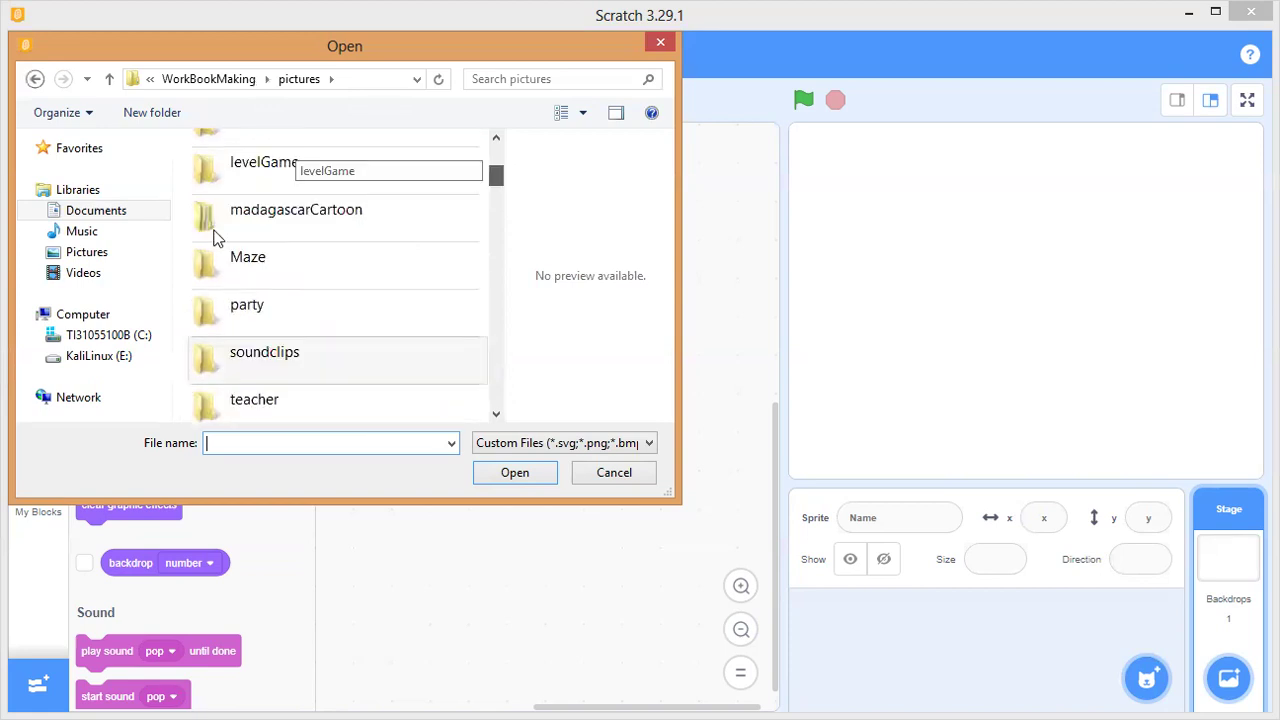
pyautogui.doubleClick(259, 232)
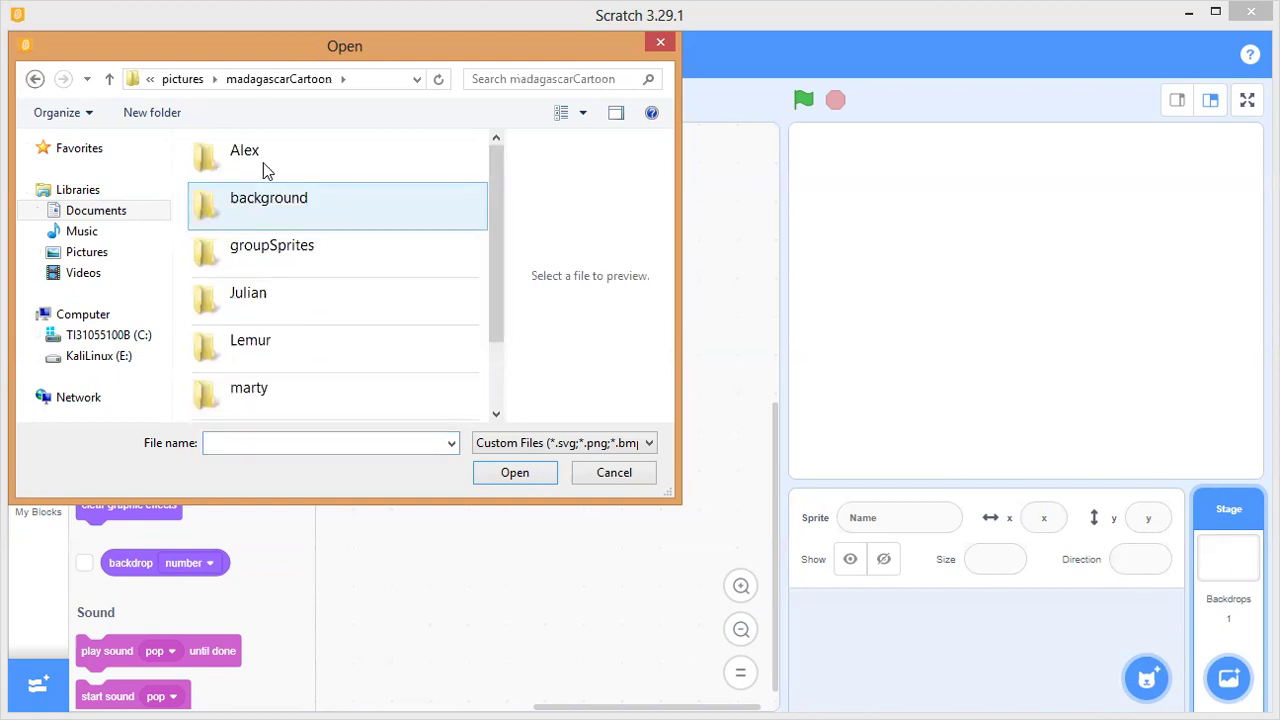
pyautogui.click(281, 233)
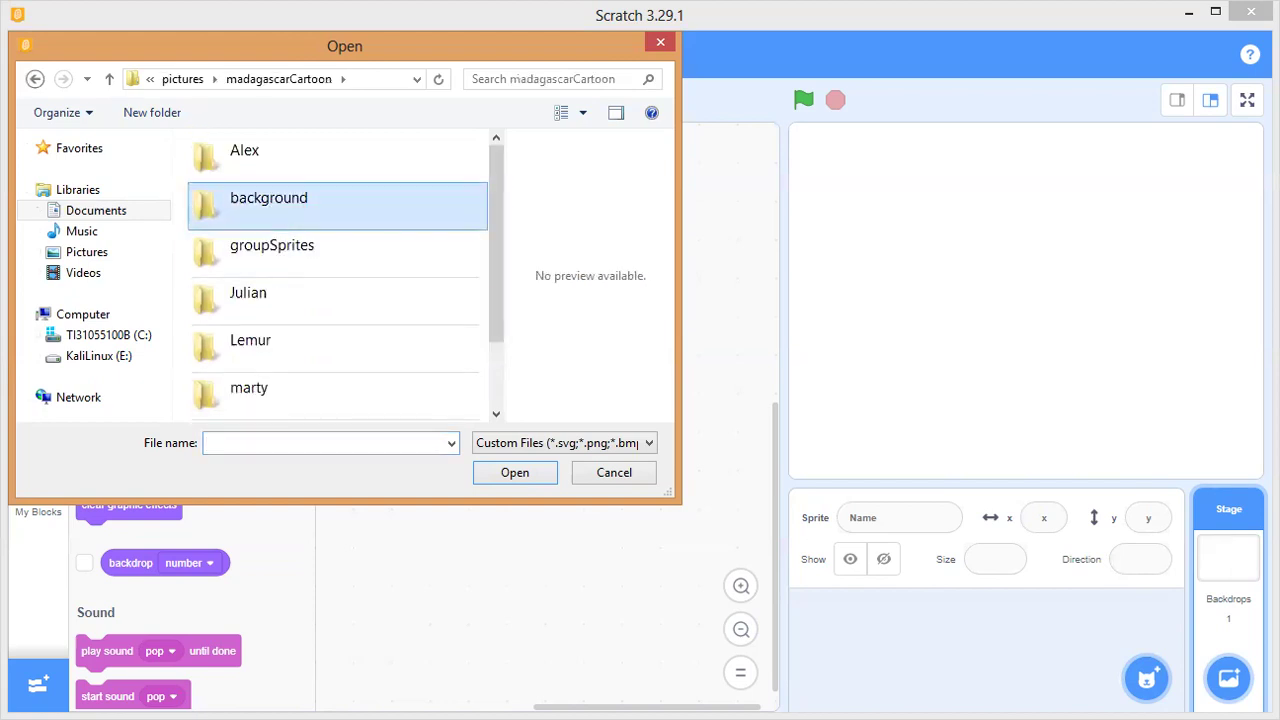
pyautogui.press('Return')
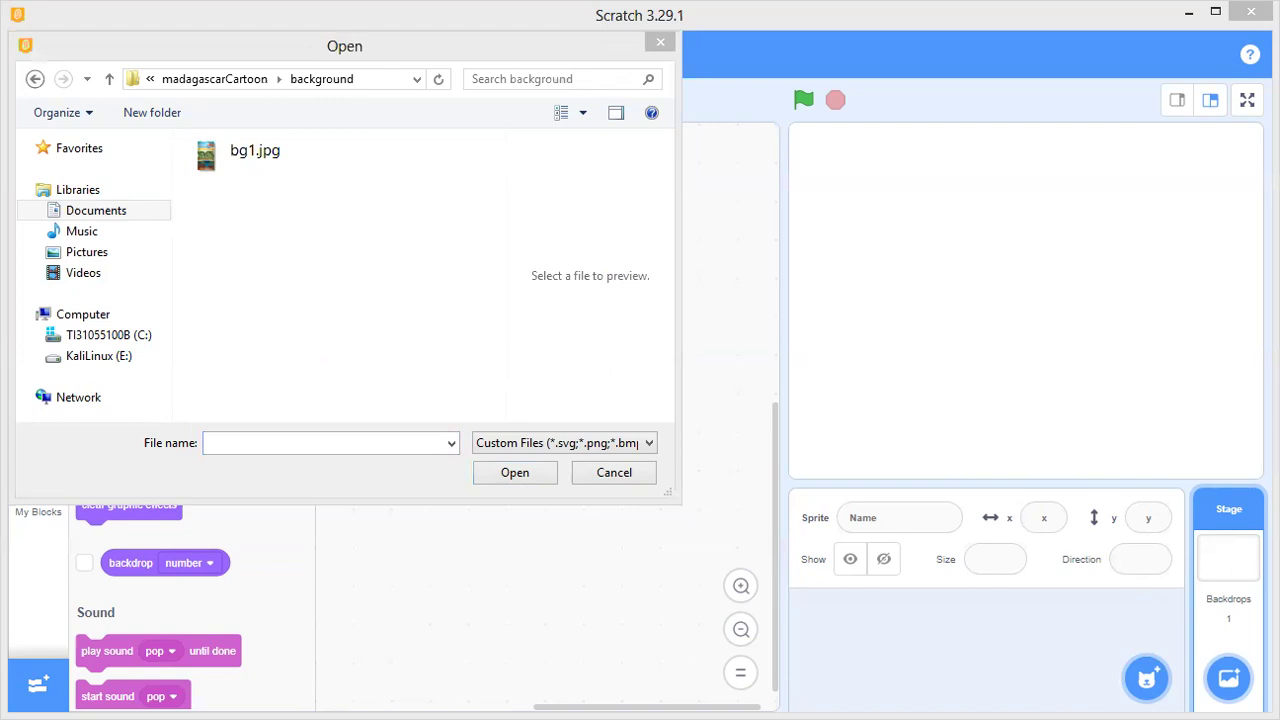
pyautogui.click(230, 88)
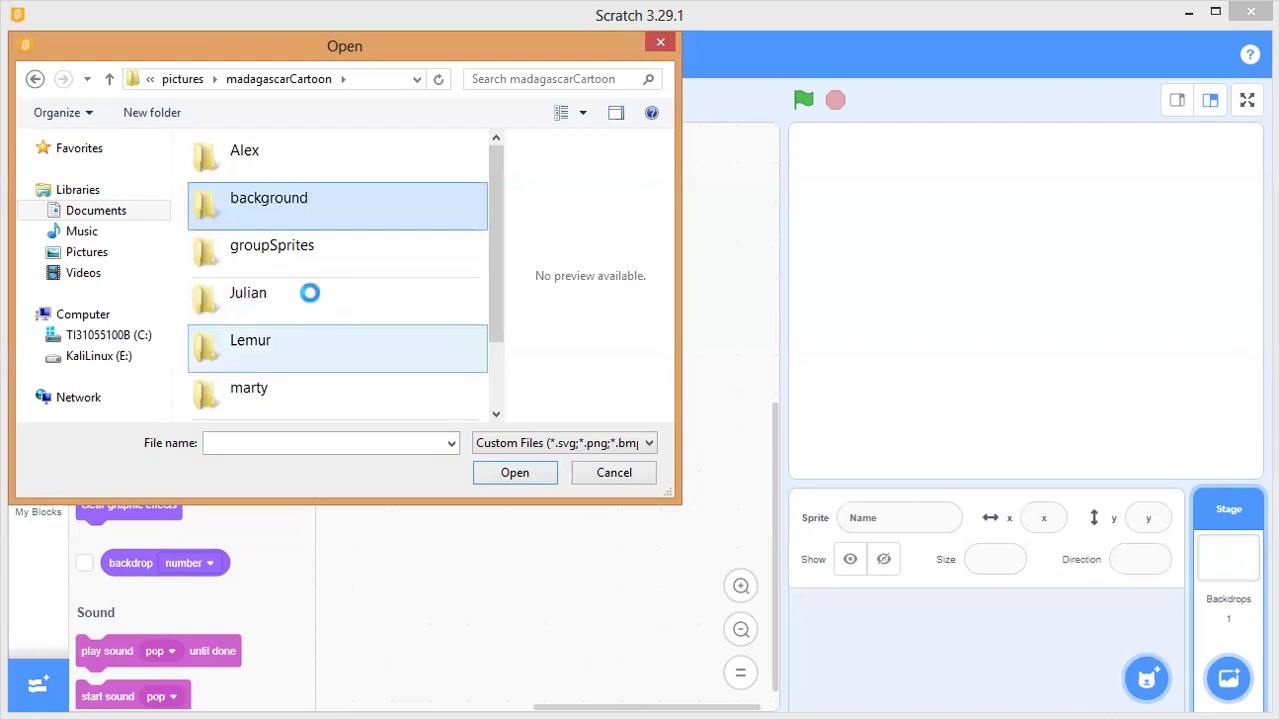
# Step: Upload jul3.gif from the Julian folder as a new sprite
pyautogui.click(309, 295)
pyautogui.doubleClick(358, 301)
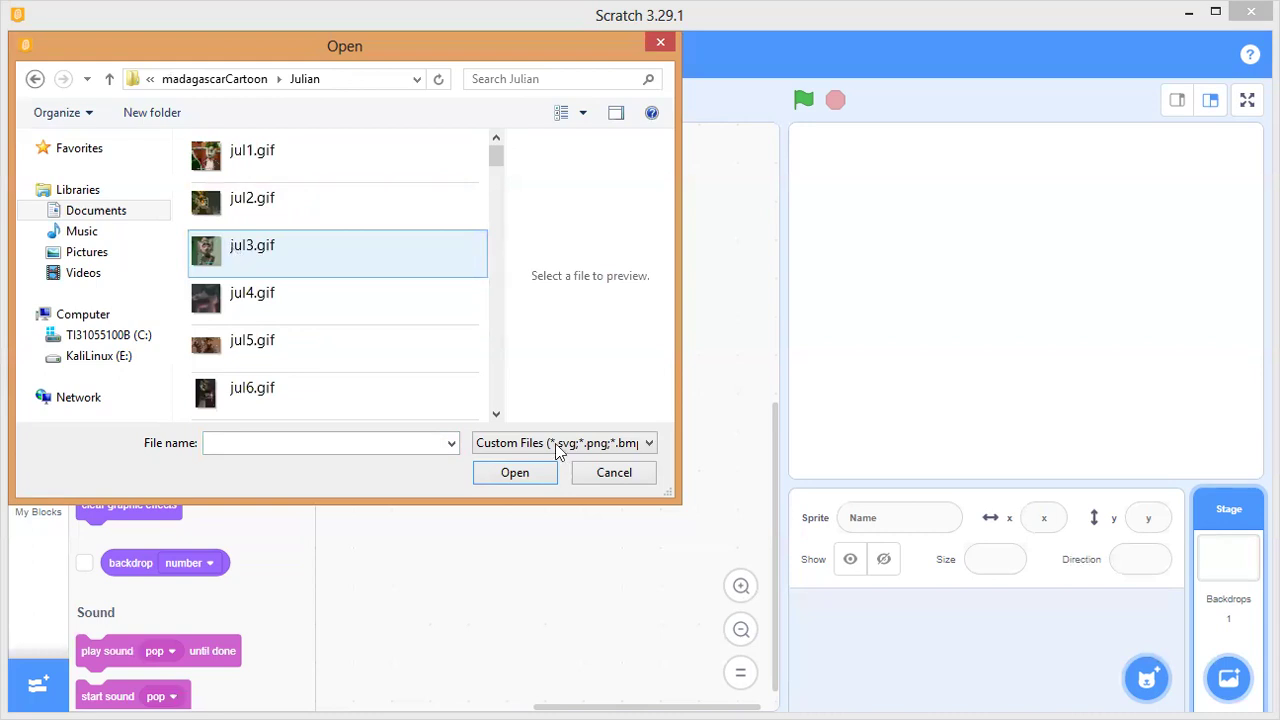
pyautogui.click(252, 252)
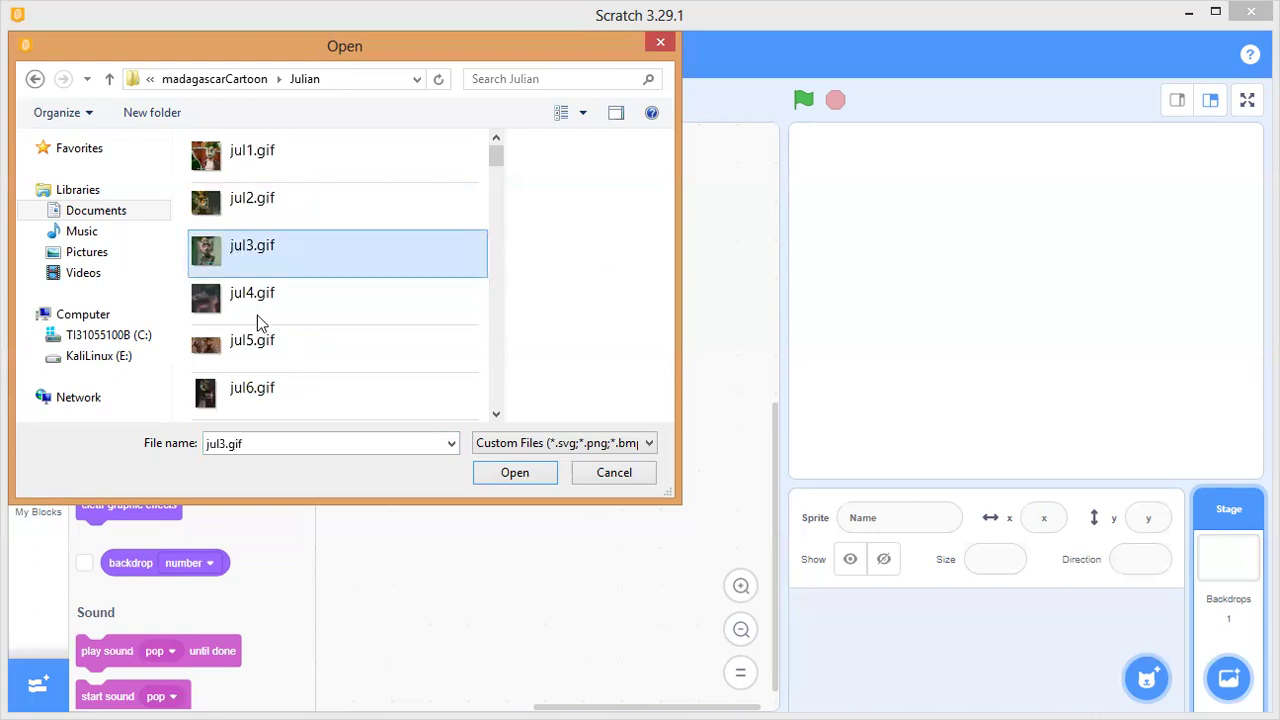
pyautogui.scroll(-2, 232, 270)
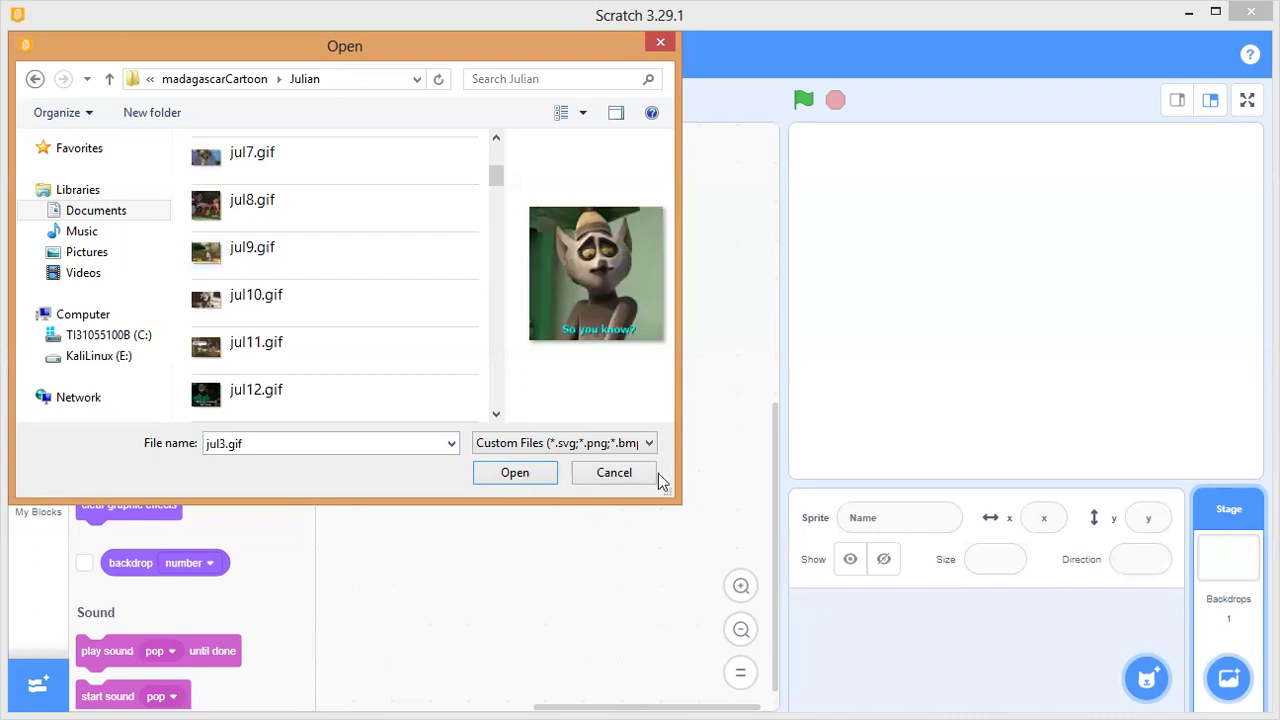
pyautogui.press('Return')
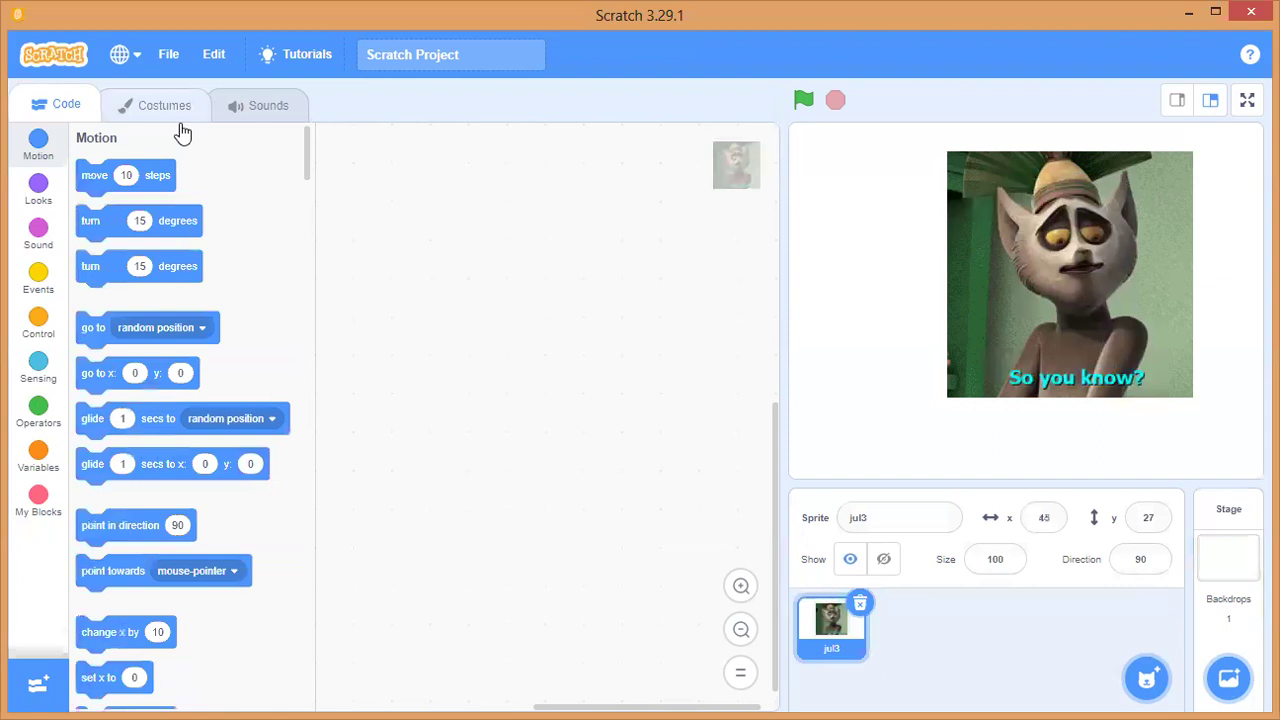
# Step: Examine the list of costumes imported with the jul3 sprite
pyautogui.click(170, 110)
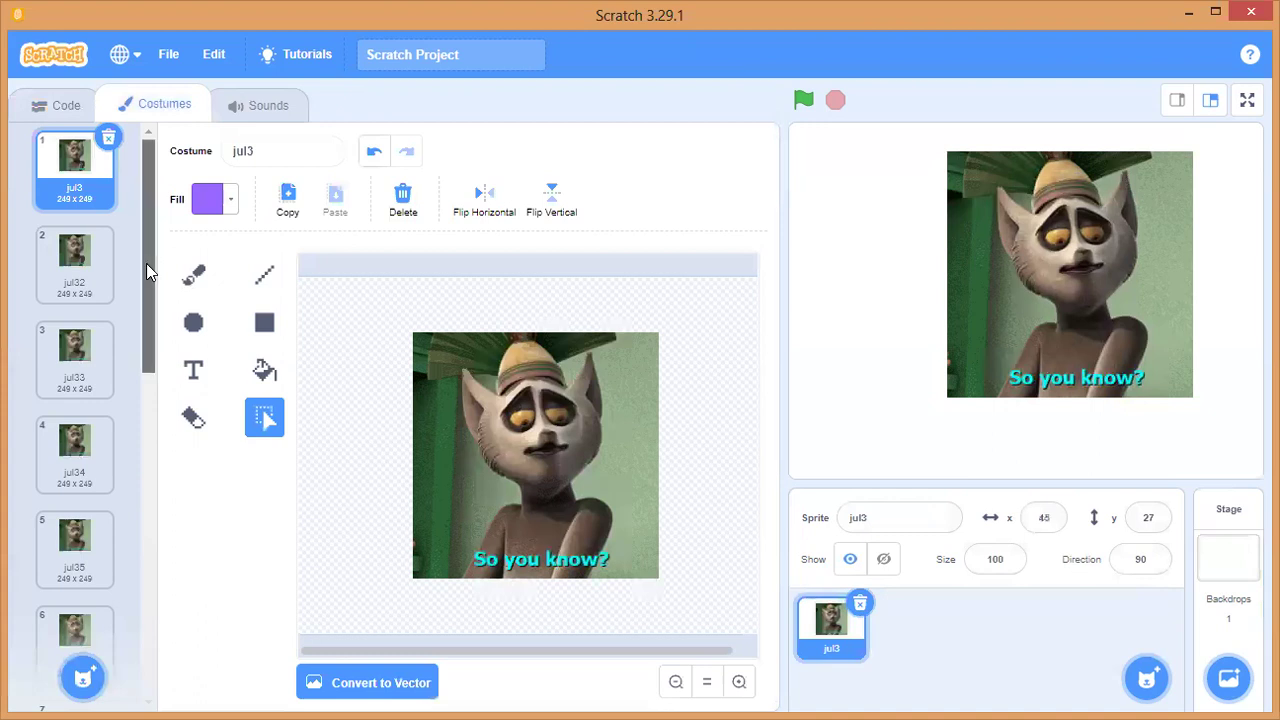
pyautogui.scroll(-2, 115, 485)
pyautogui.scroll(-6, 117, 663)
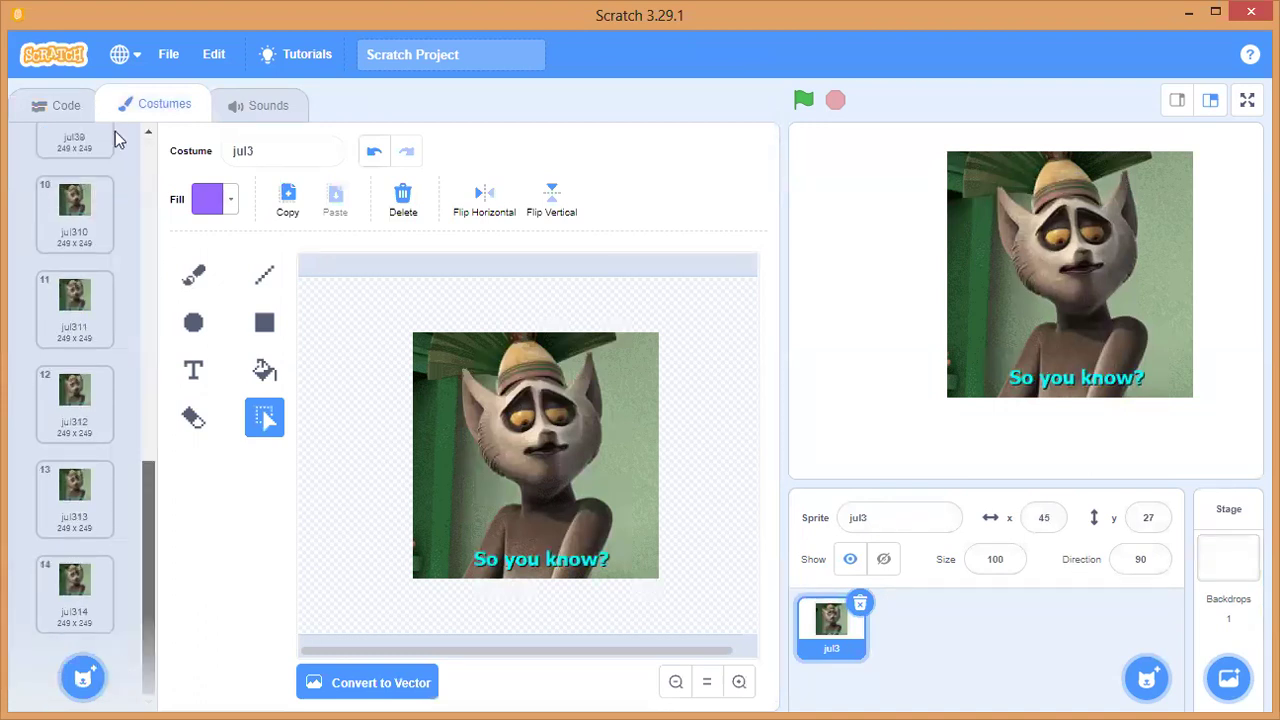
pyautogui.scroll(8, 115, 140)
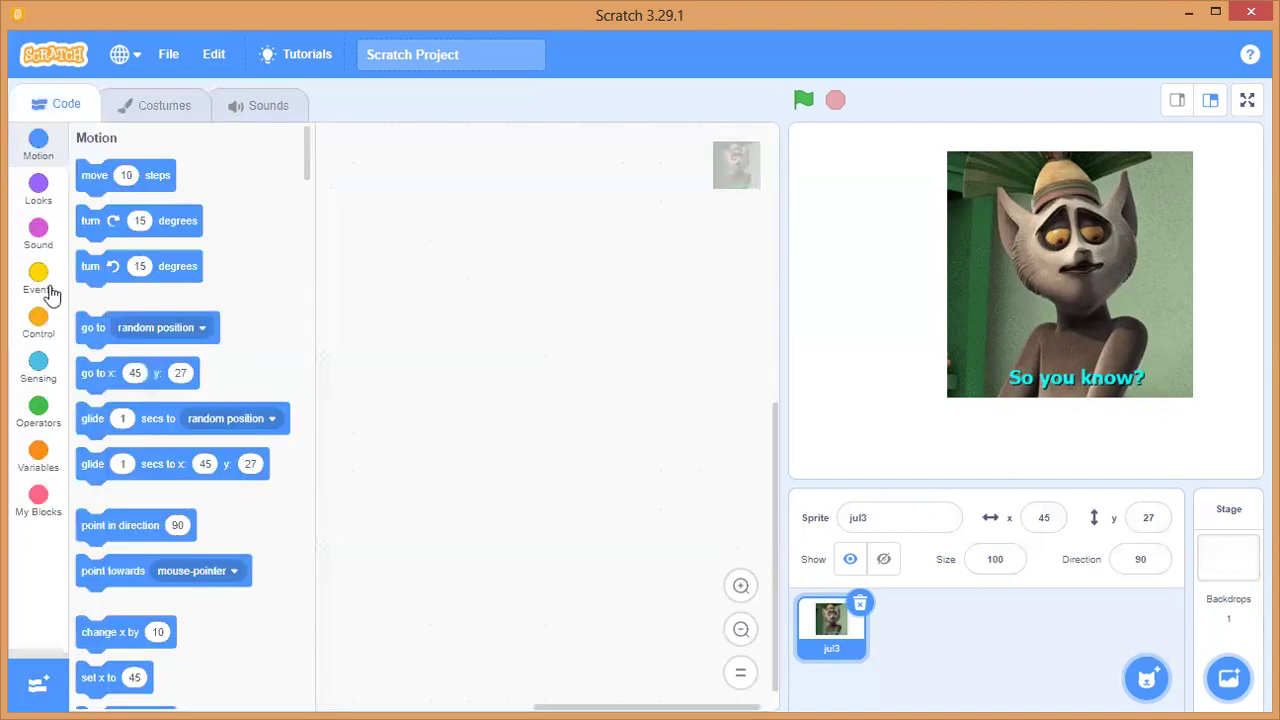
# Step: Start the jul3 sprite's script with a "when this sprite clicked" block and enlarge the script view
pyautogui.scroll(-10, 50, 310)
pyautogui.scroll(-2, 130, 520)
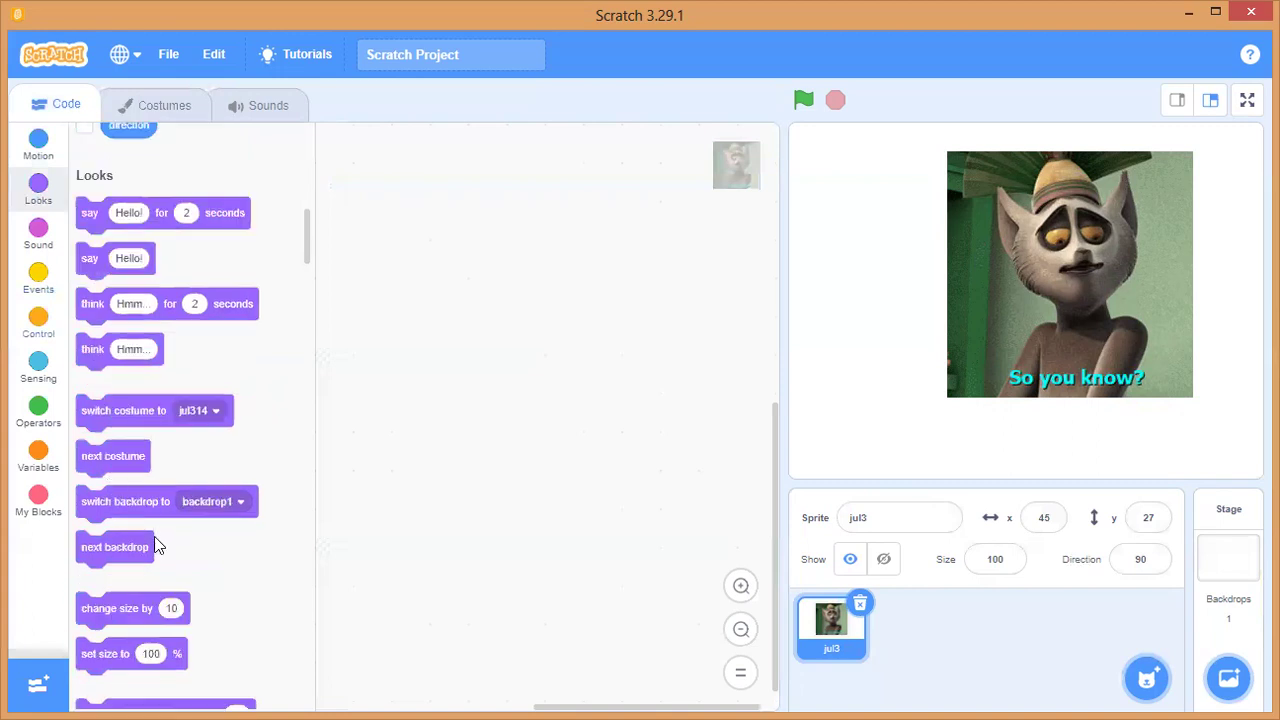
pyautogui.scroll(-3, 40, 300)
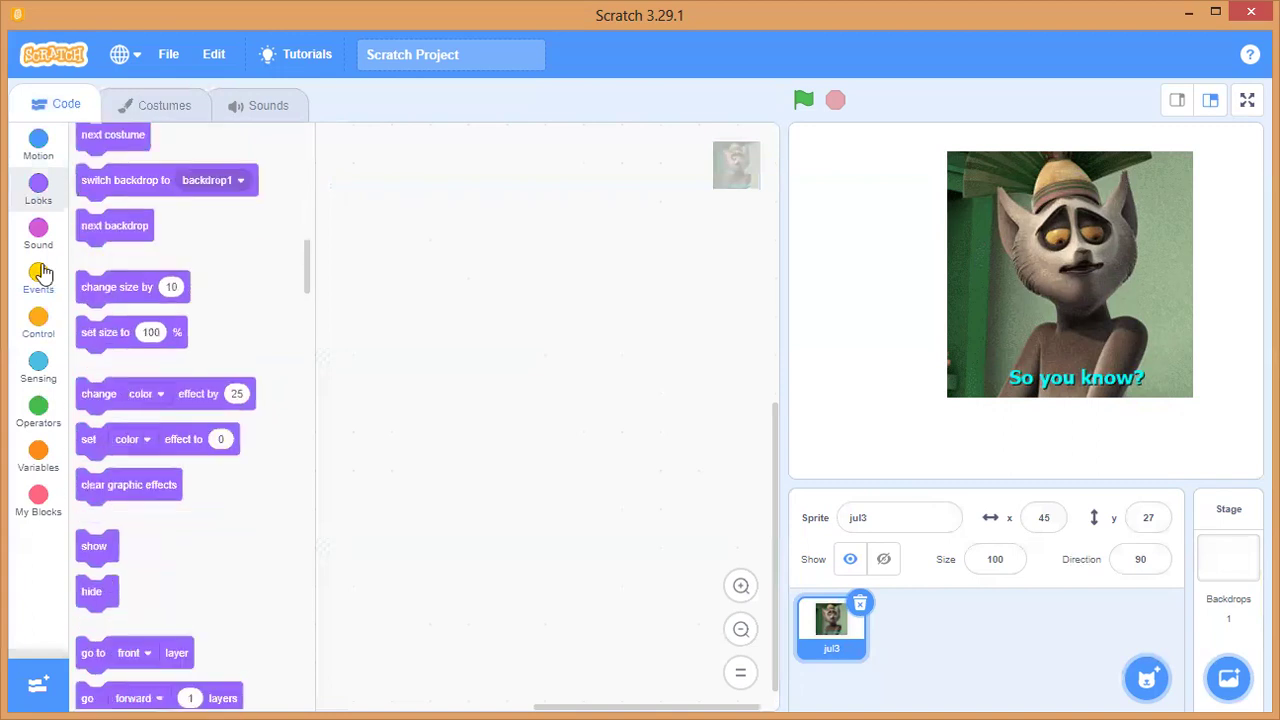
pyautogui.scroll(-6, 115, 272)
pyautogui.scroll(-6, 152, 378)
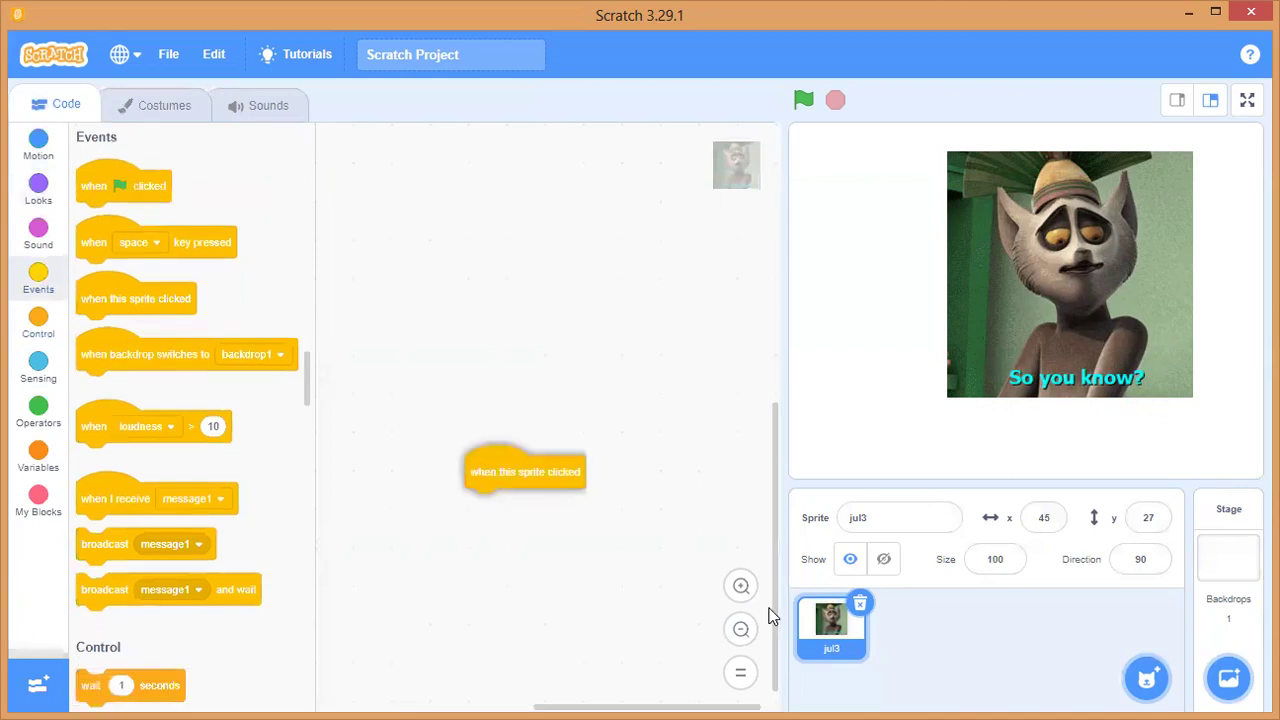
pyautogui.click(737, 592)
pyautogui.click(737, 592)
pyautogui.moveTo(633, 507); pyautogui.dragTo(488, 364)
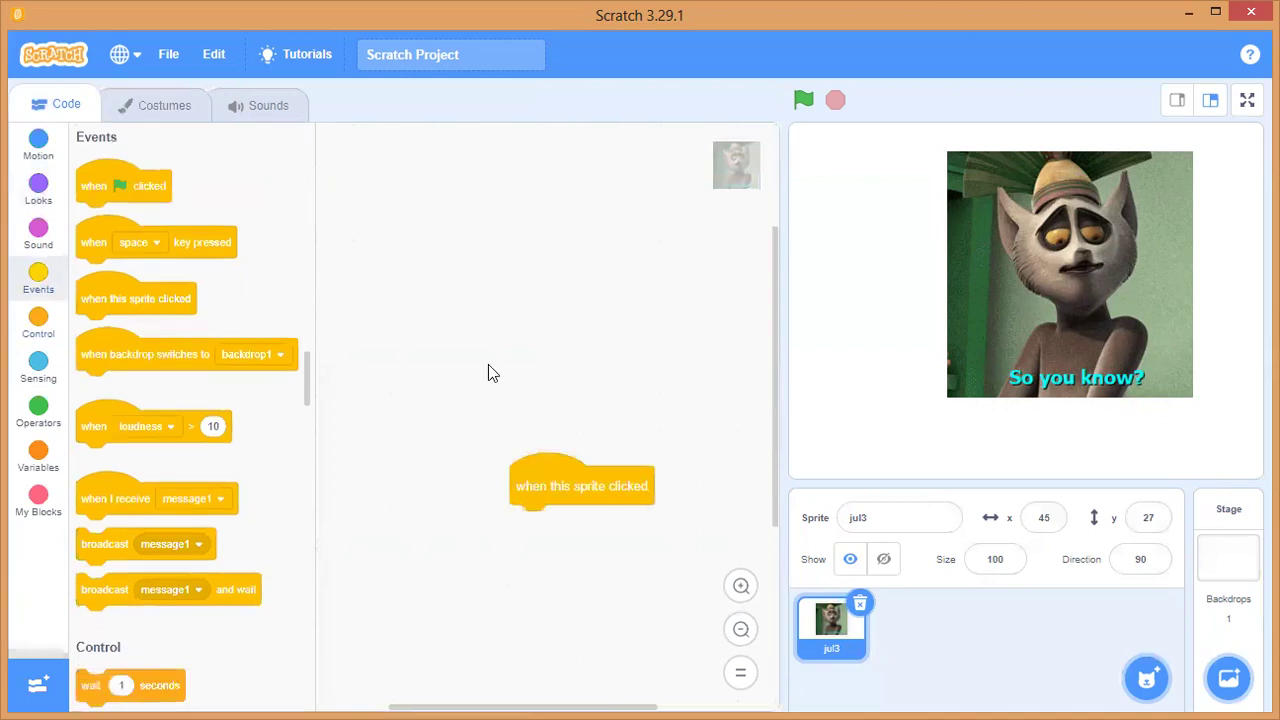
# Step: Attach a forever loop under the "when this sprite clicked" block and place a "wait 1 seconds" block inside it
pyautogui.click(34, 201)
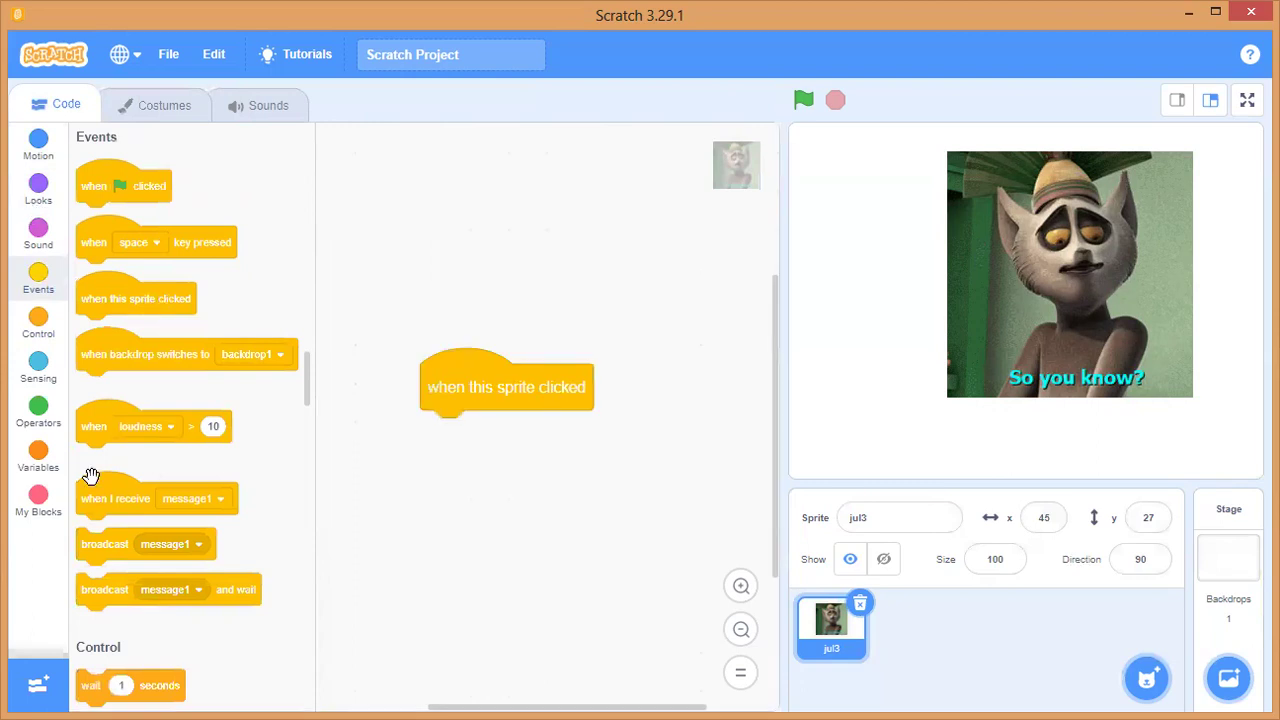
pyautogui.click(62, 340)
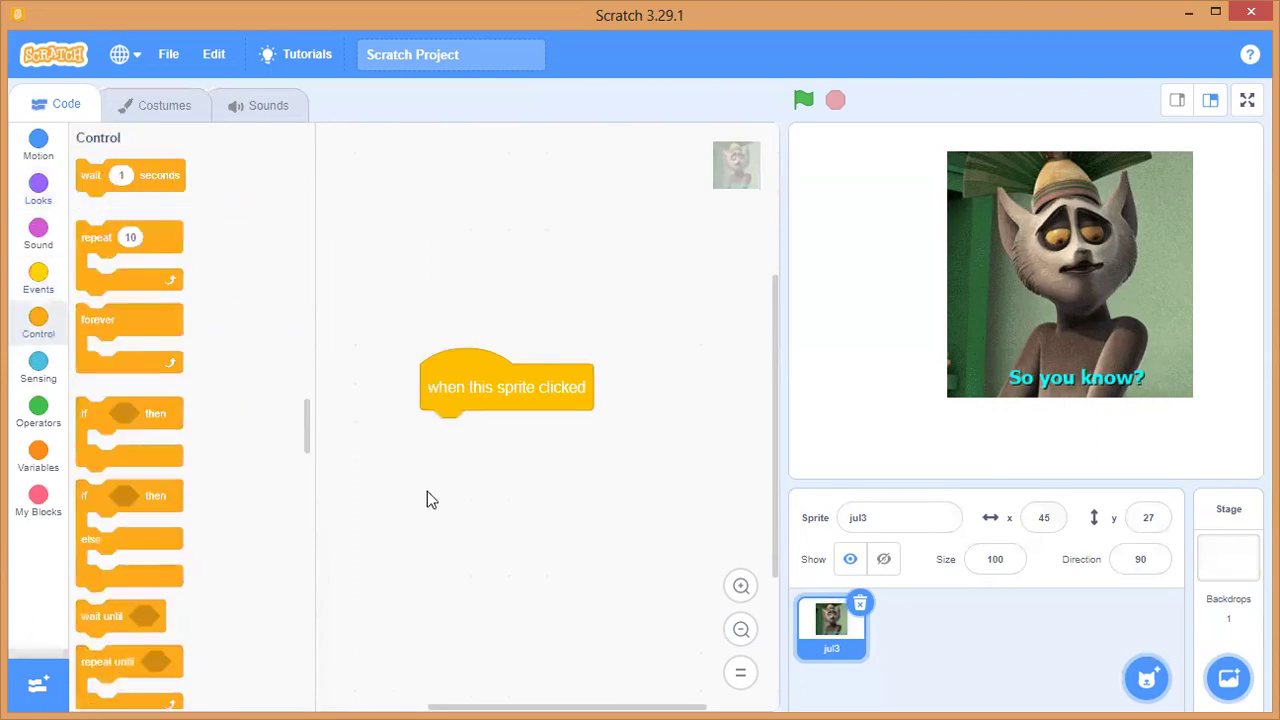
pyautogui.moveTo(98, 320); pyautogui.dragTo(530, 514)
pyautogui.moveTo(563, 562); pyautogui.dragTo(483, 482)
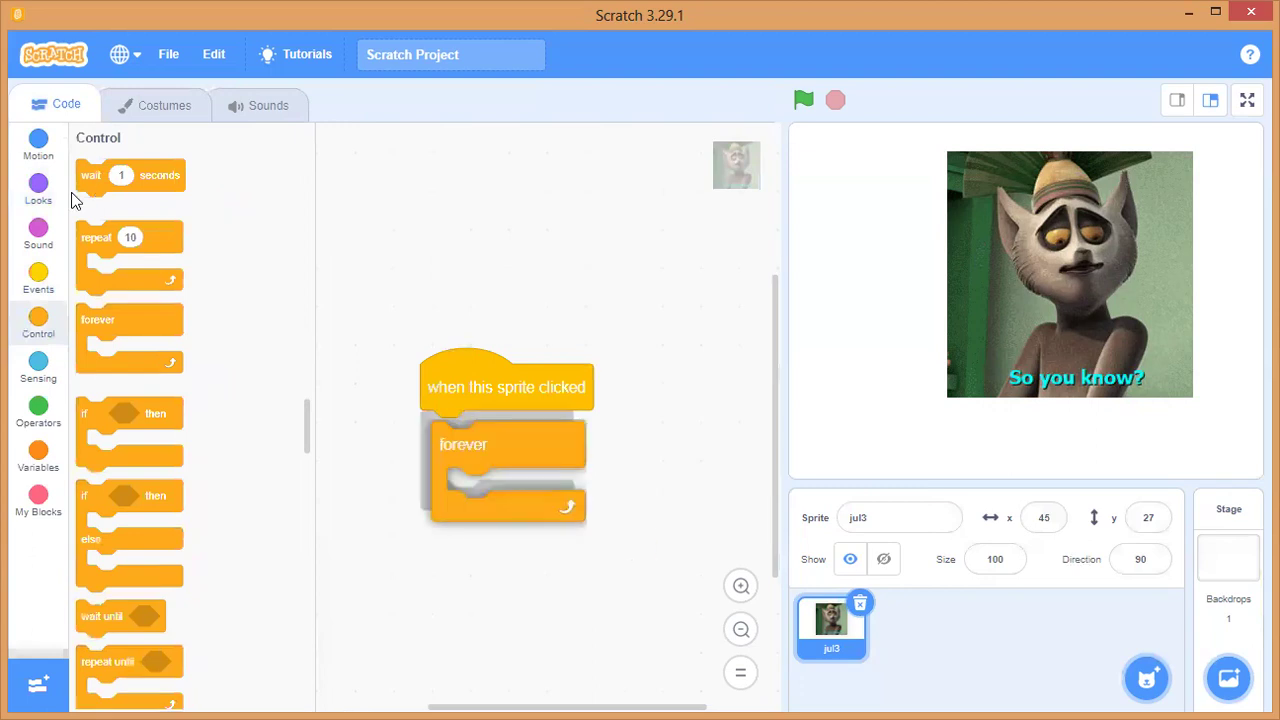
pyautogui.moveTo(90, 175); pyautogui.dragTo(485, 483)
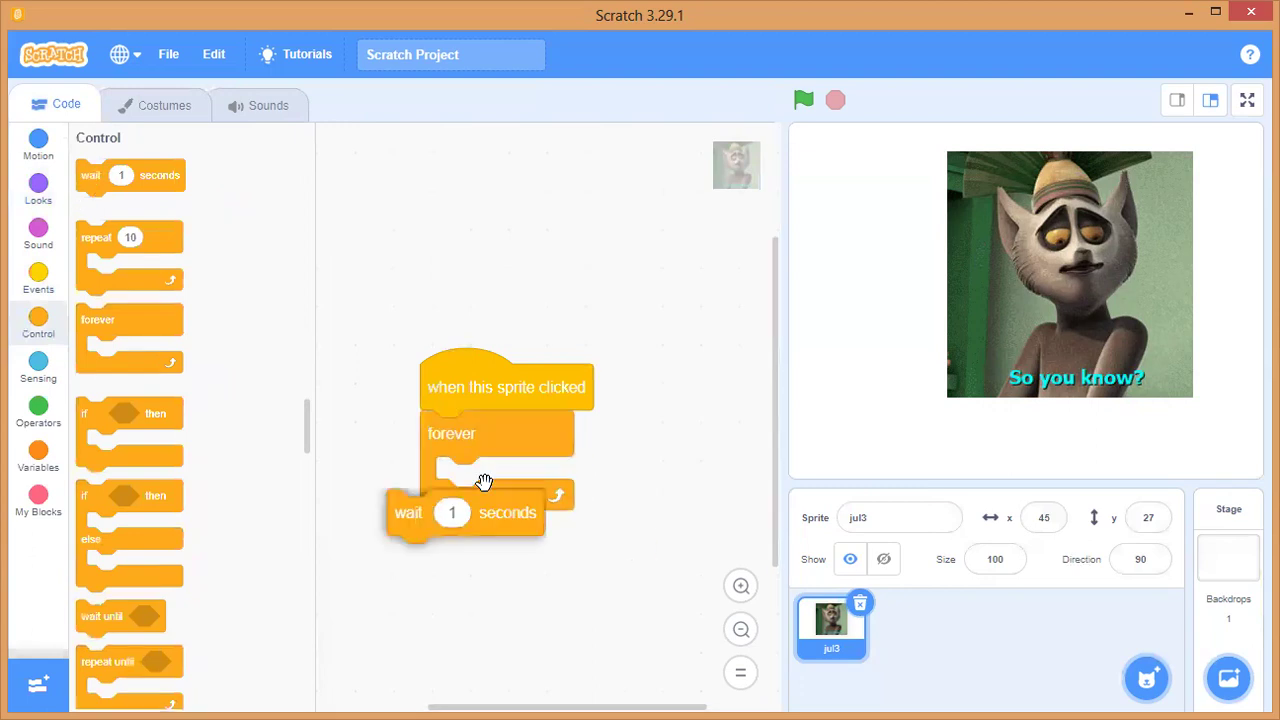
# Step: Insert a "next costume" block above the wait block inside the forever loop
pyautogui.click(43, 200)
pyautogui.scroll(-3, 169, 351)
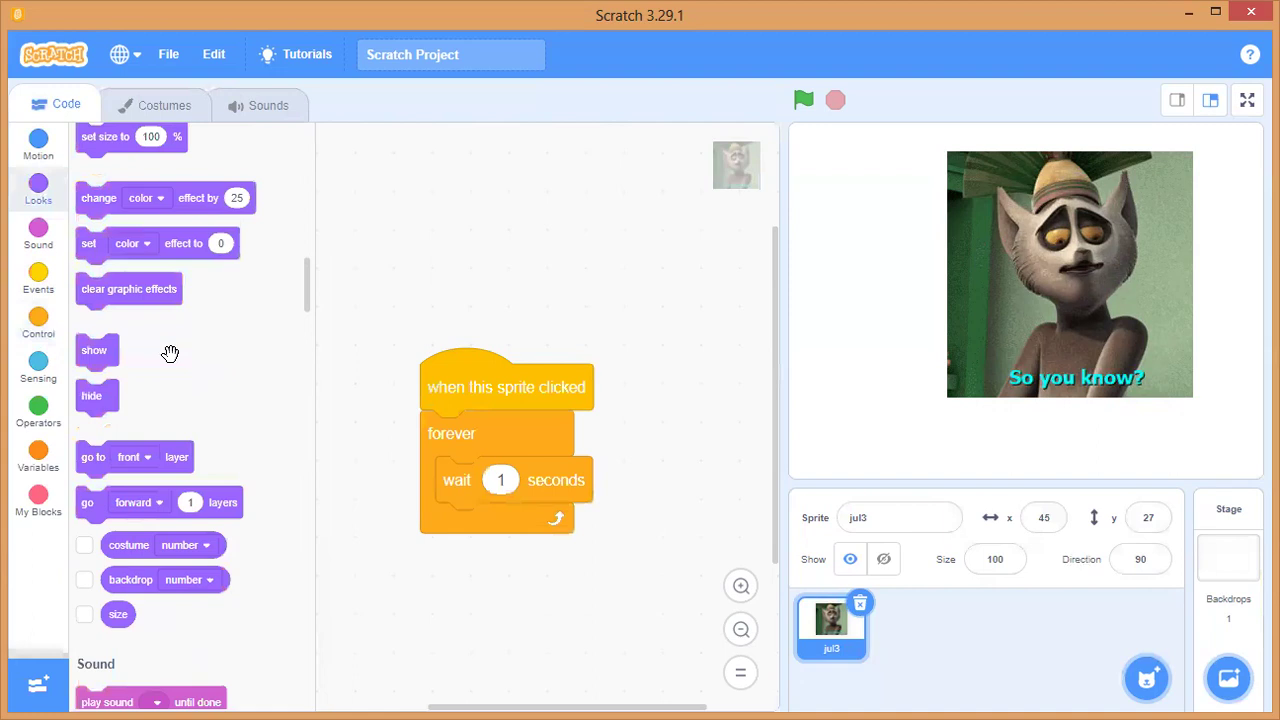
pyautogui.scroll(3, 140, 380)
pyautogui.scroll(3, 233, 460)
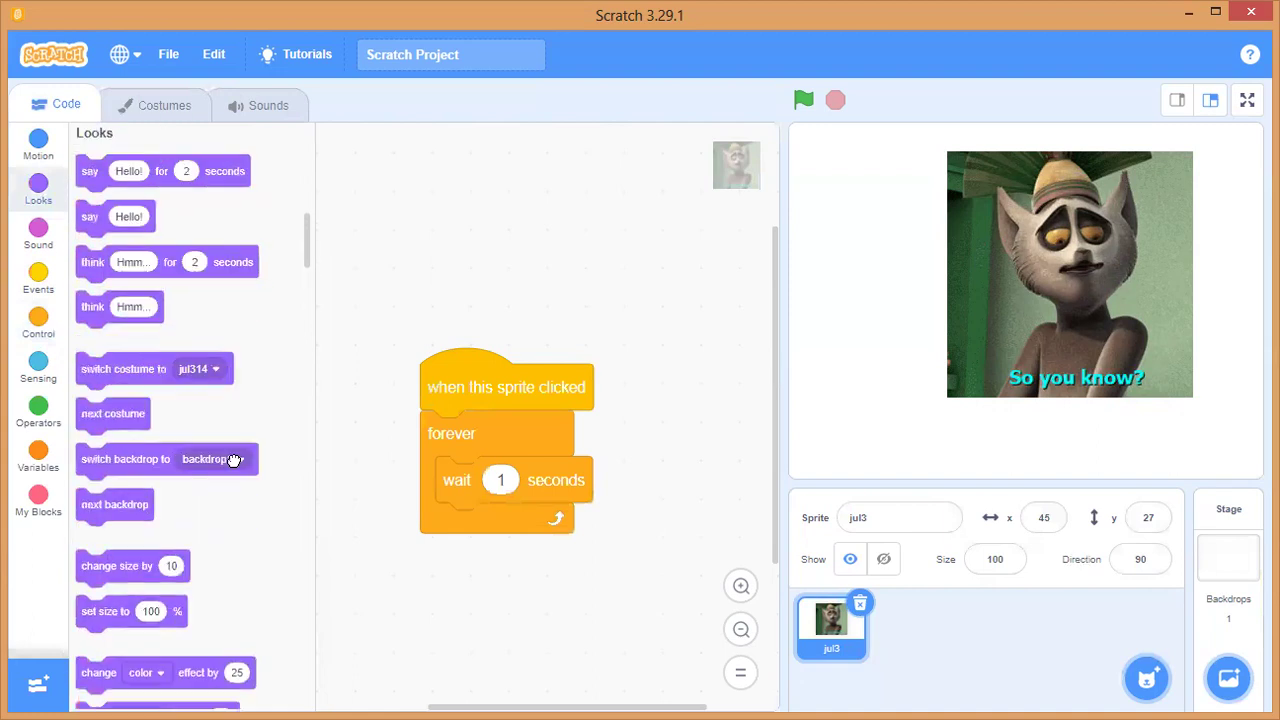
pyautogui.moveTo(113, 417); pyautogui.dragTo(164, 433)
pyautogui.moveTo(533, 517); pyautogui.dragTo(500, 527)
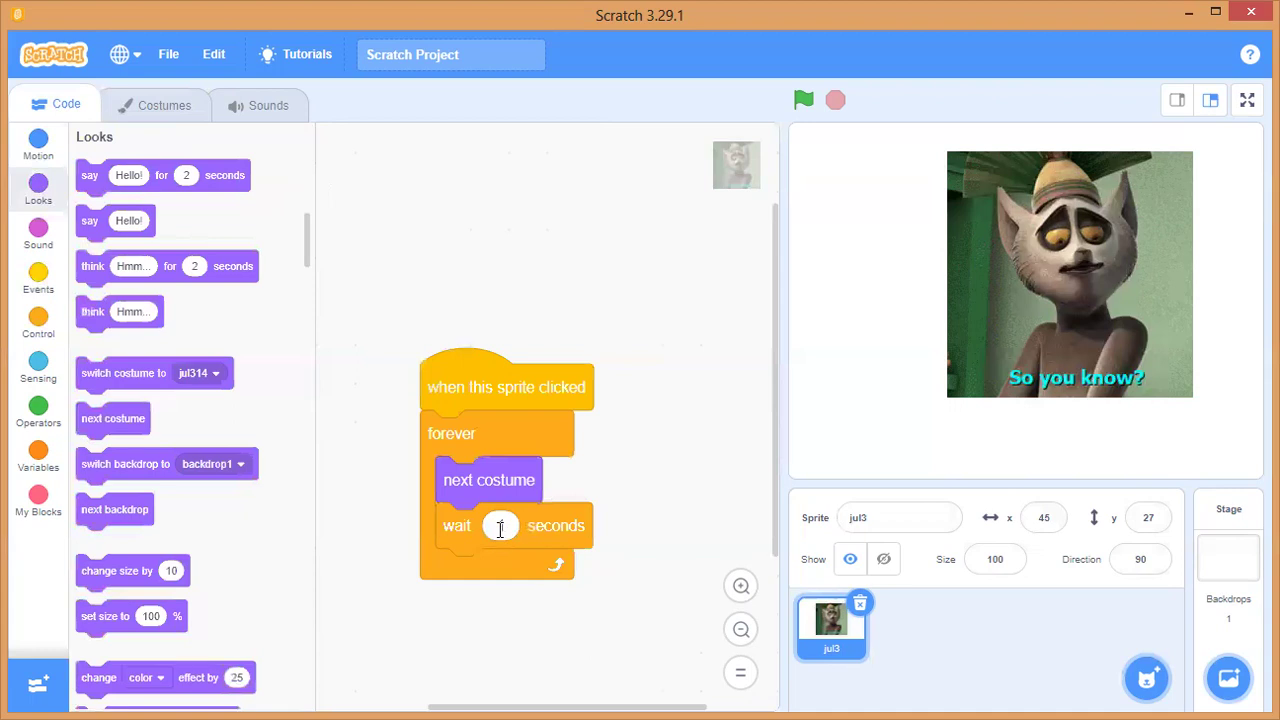
# Step: Set the wait block's duration to 0.2 seconds and trigger the script from the sprite on the stage
pyautogui.click(500, 527)
pyautogui.write('2.2')
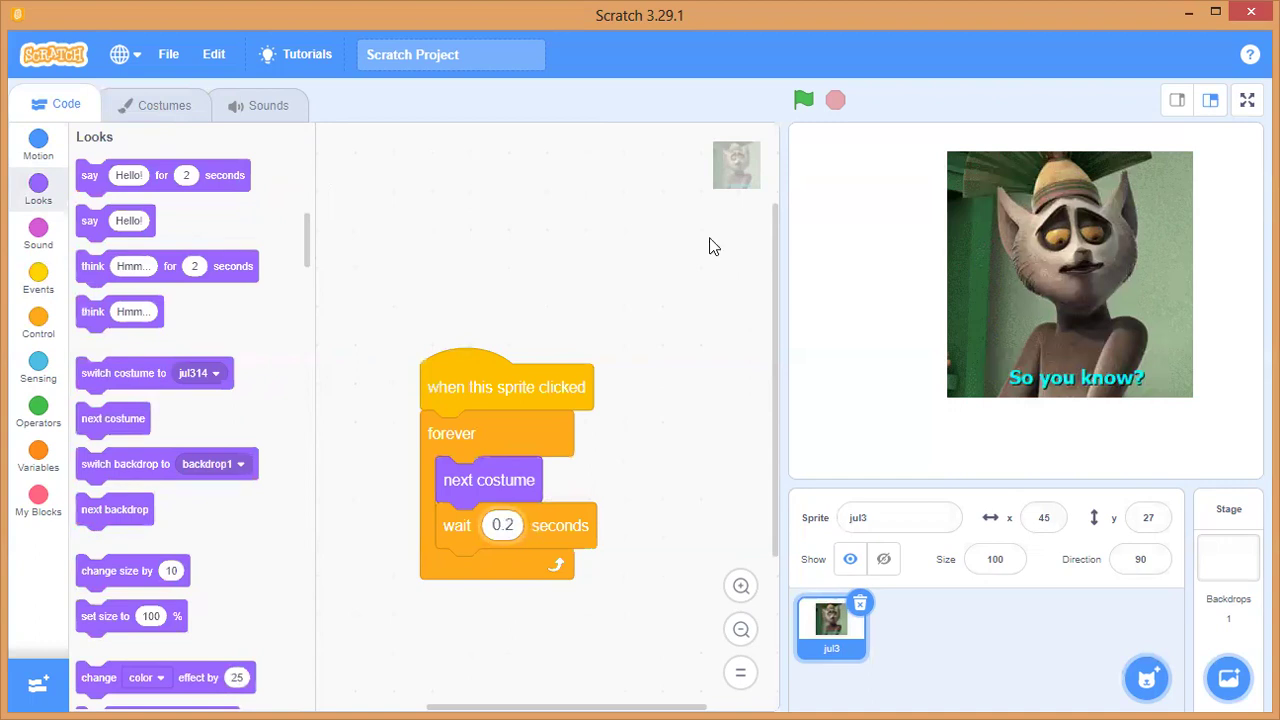
pyautogui.click(1059, 293)
pyautogui.click(1085, 318)
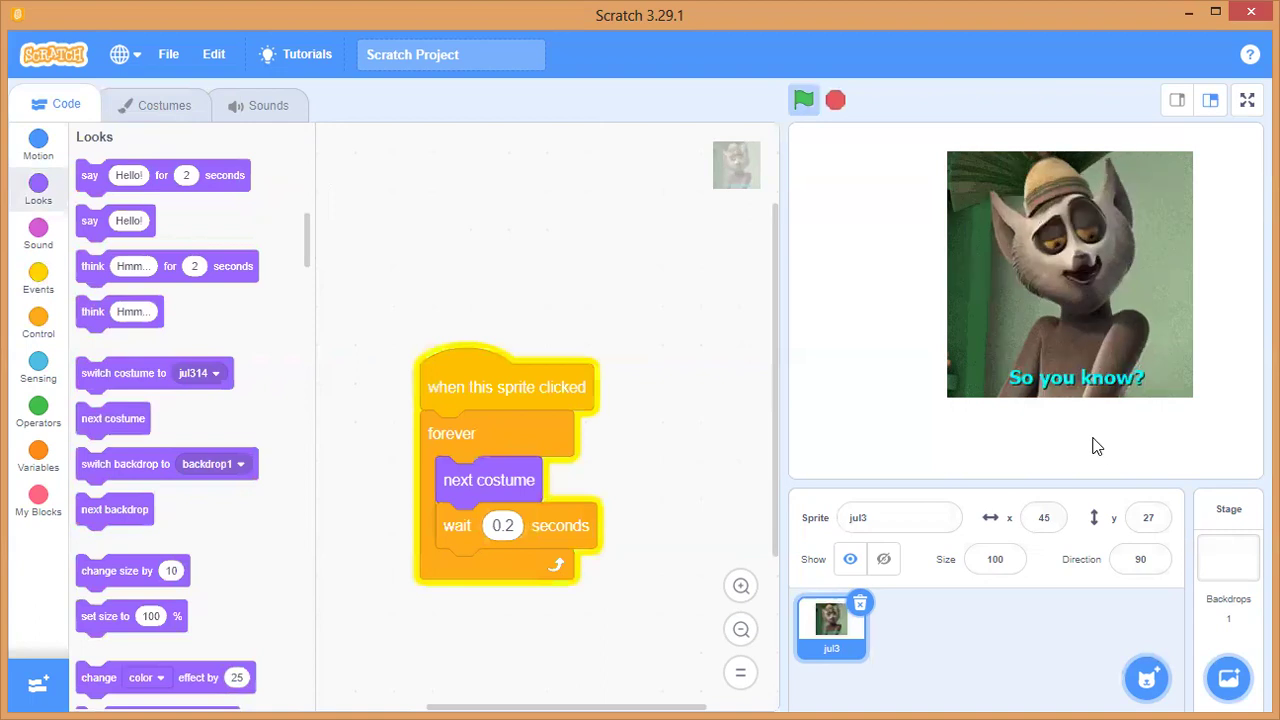